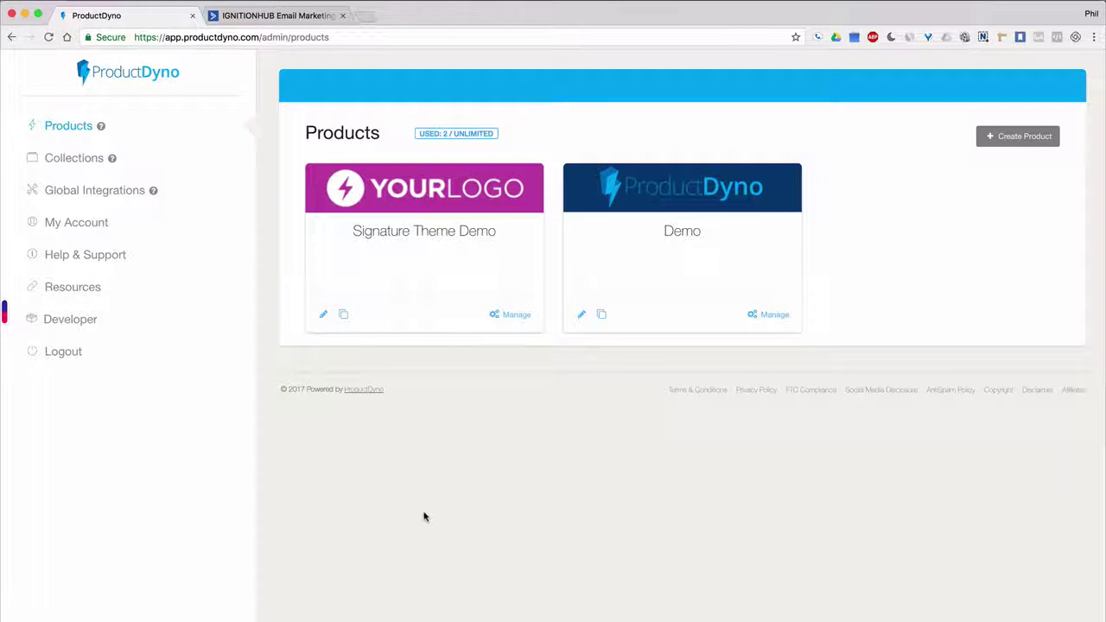
Open the Demo product's Domain & Access settings and read the explanations of the paid, free and public access options.
left_click(768, 319)
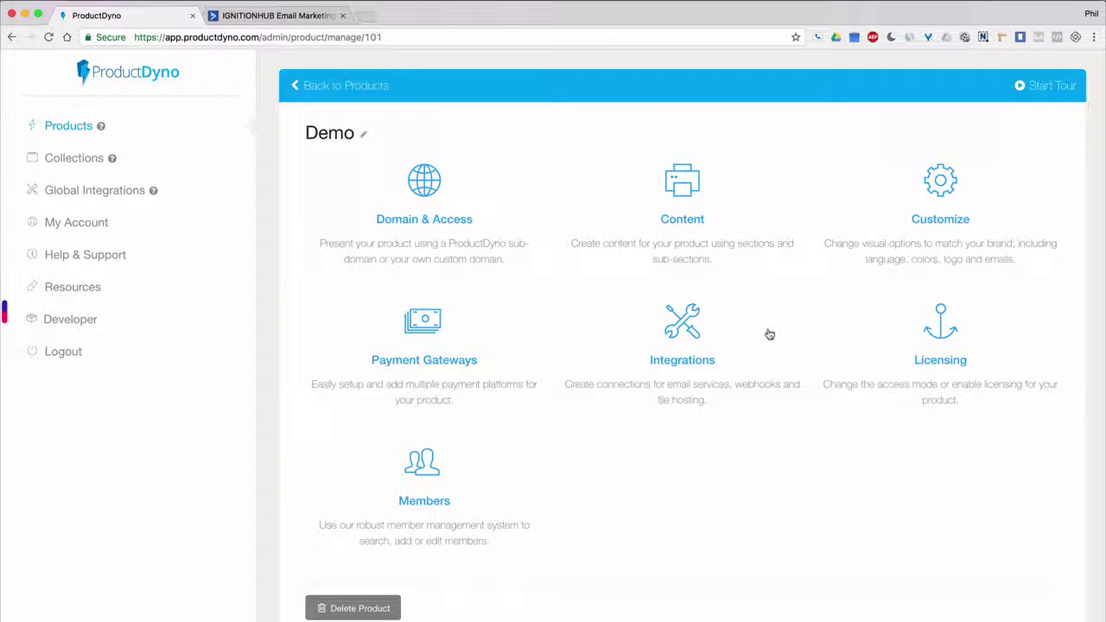
left_click(444, 223)
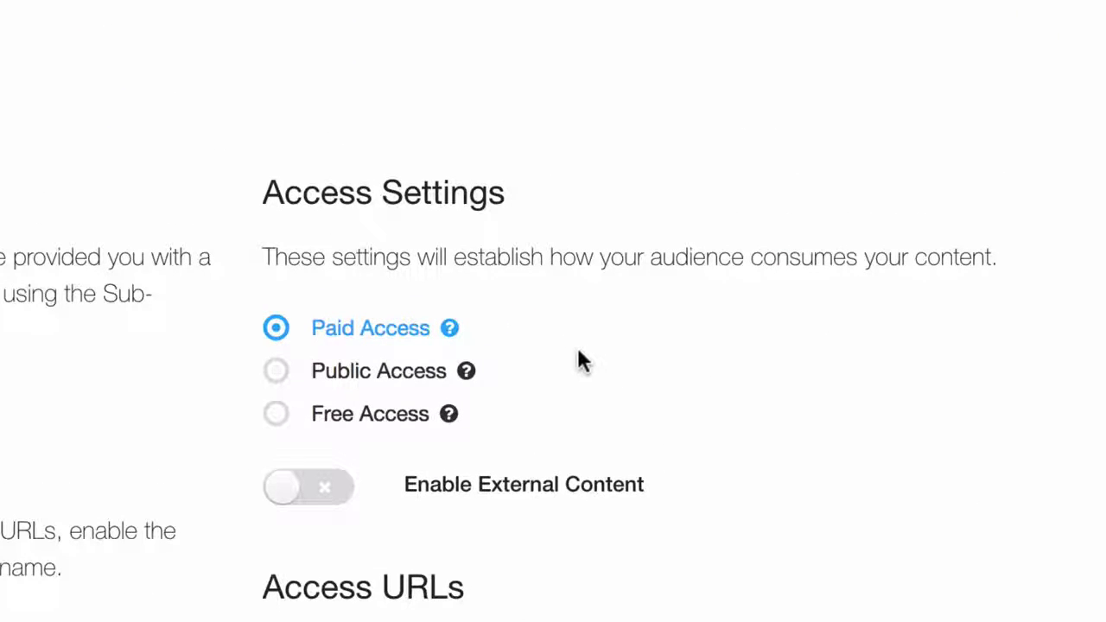
mouse_move(451, 335)
mouse_move(449, 418)
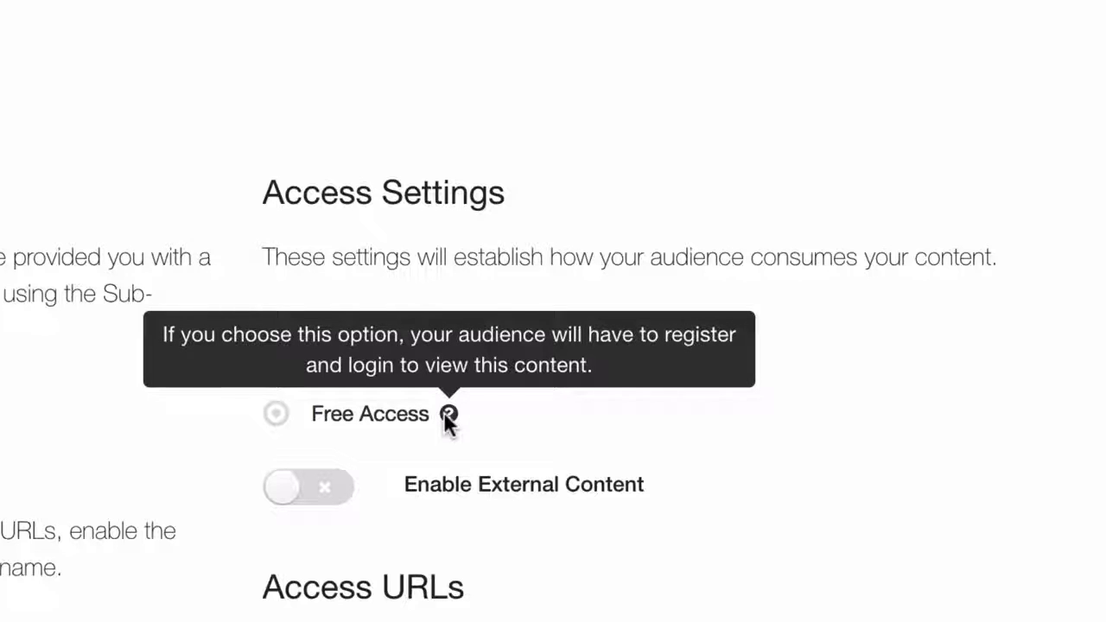
mouse_move(466, 375)
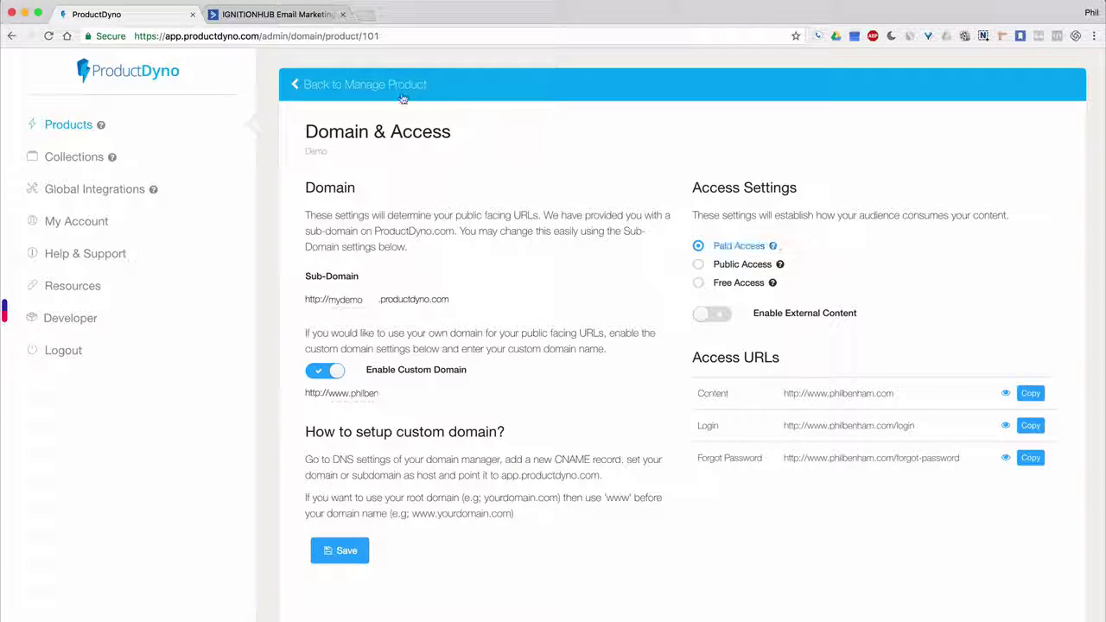
Check the Demo product's integrations for a selectable marketing email service and dismiss the selection dialog.
left_click(361, 86)
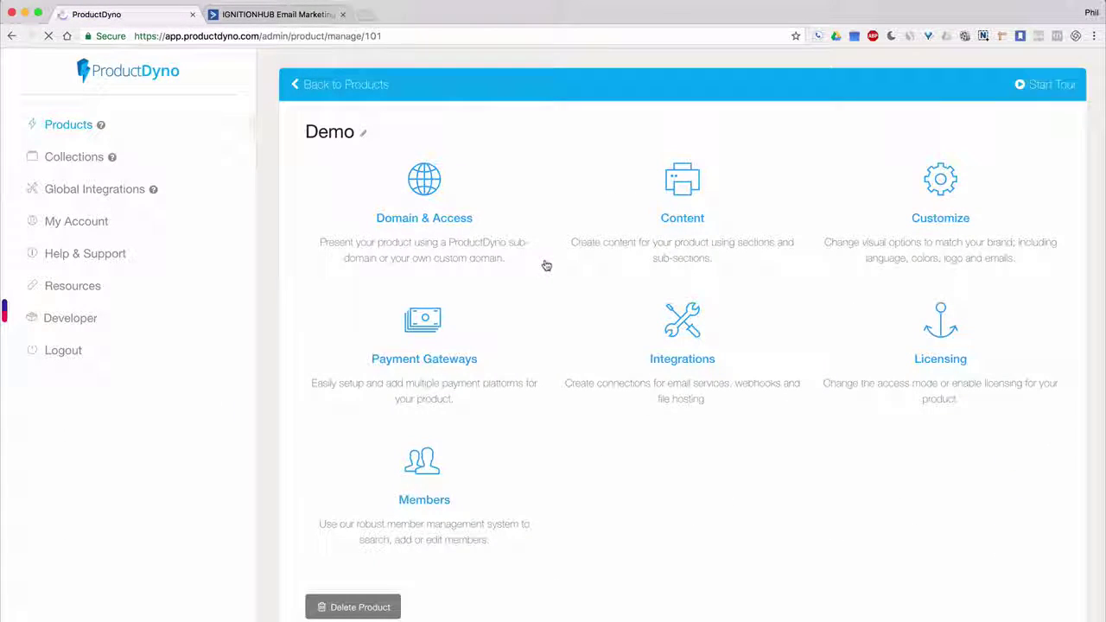
left_click(677, 332)
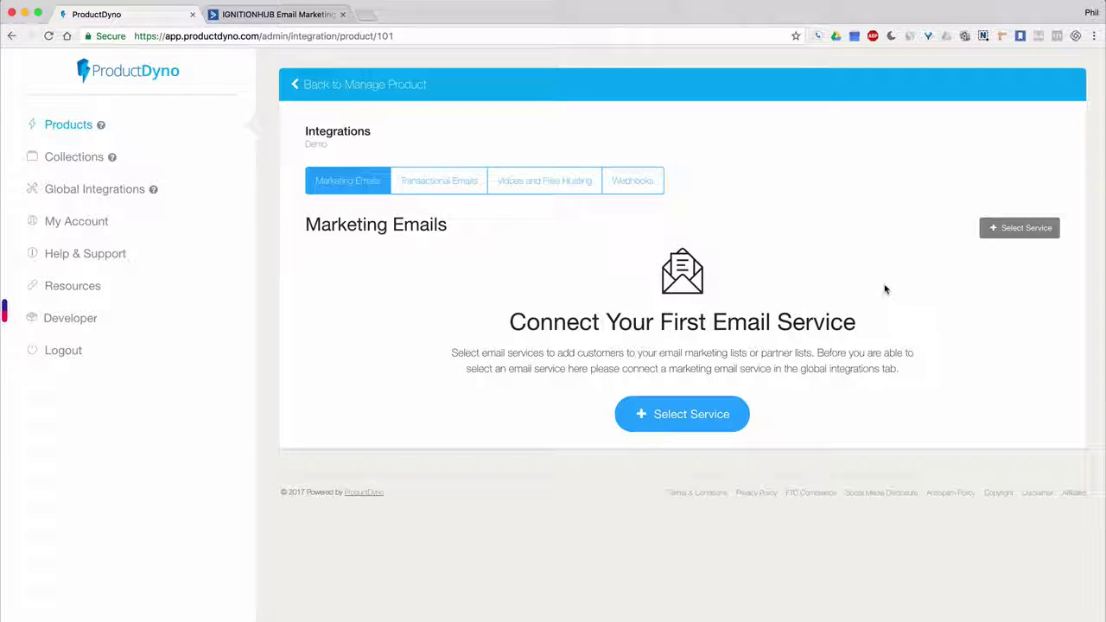
left_click(1013, 228)
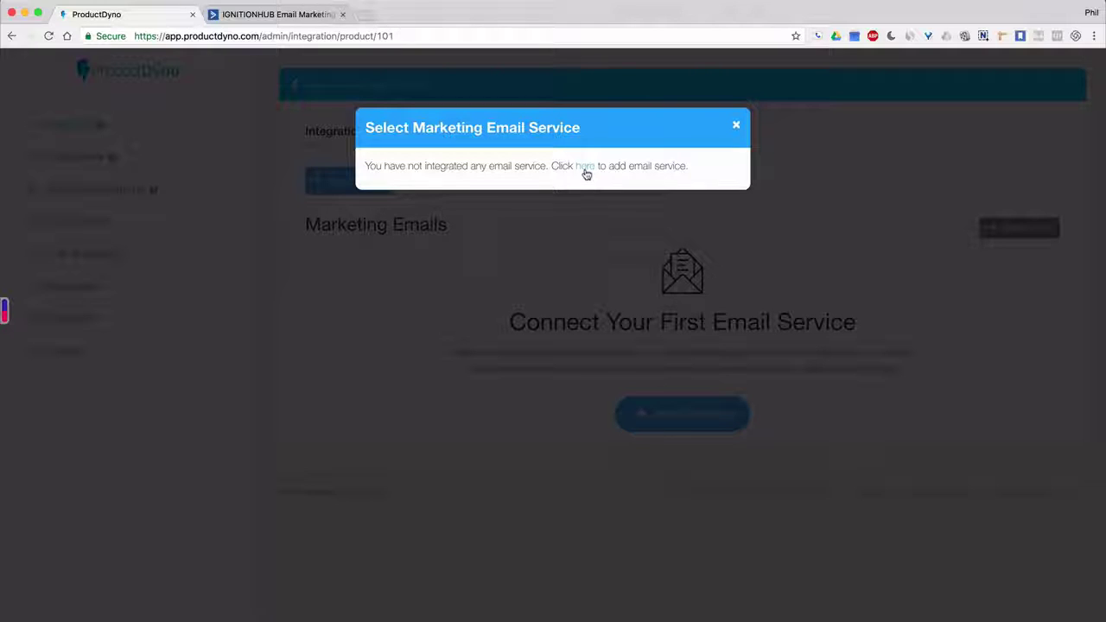
left_click(736, 128)
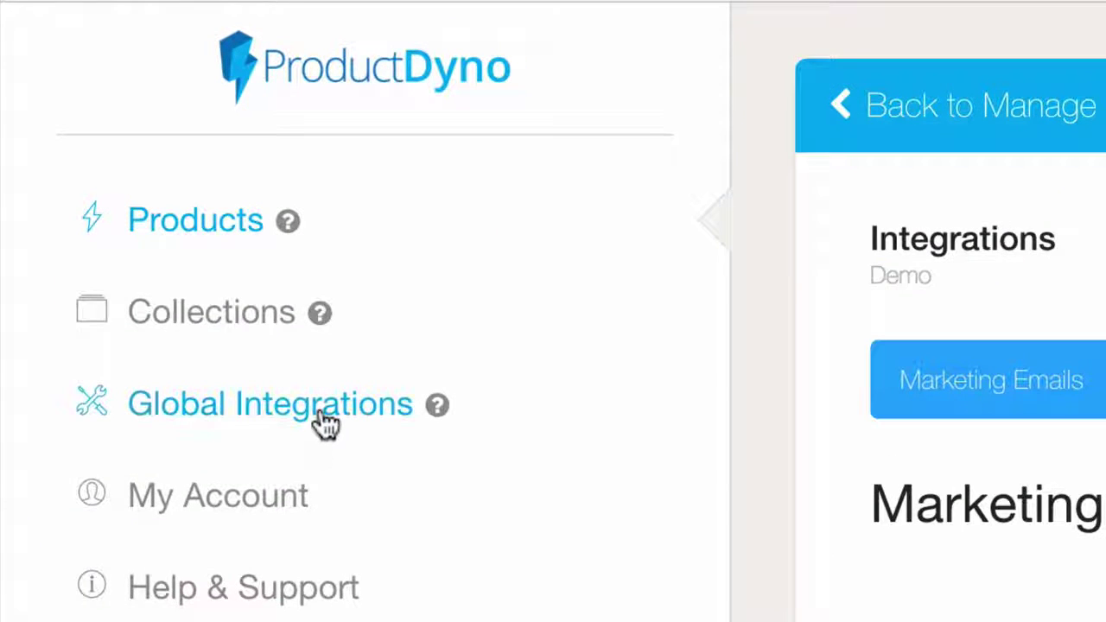
Start a new marketing email integration in Global Integrations with ActiveCampaign as the service and AC as its nickname.
left_click(319, 405)
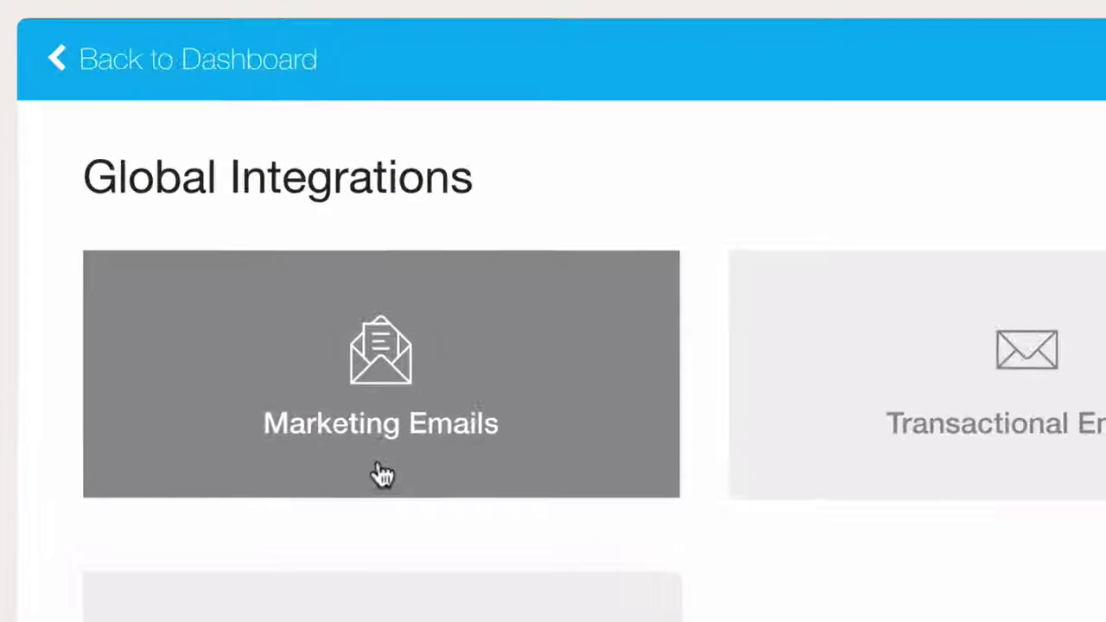
left_click(380, 469)
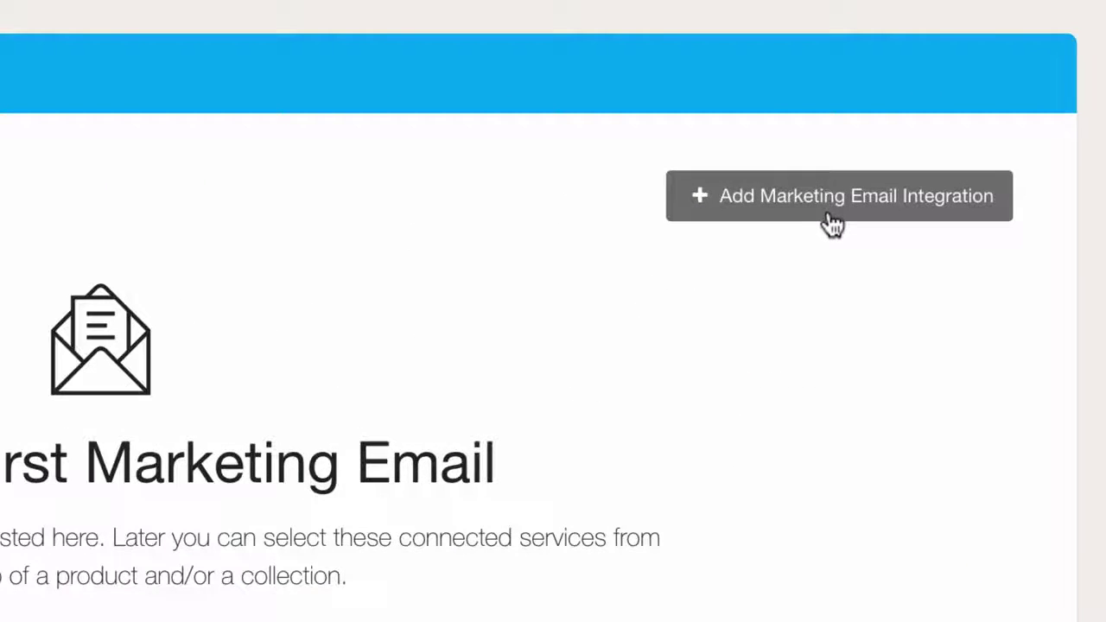
left_click(931, 164)
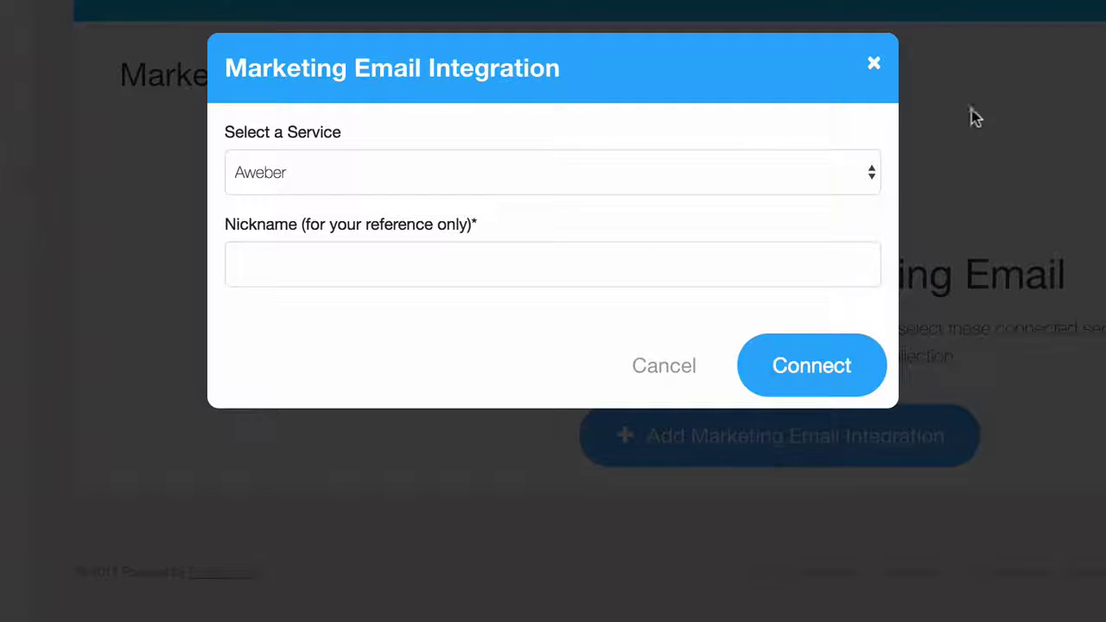
left_click(559, 175)
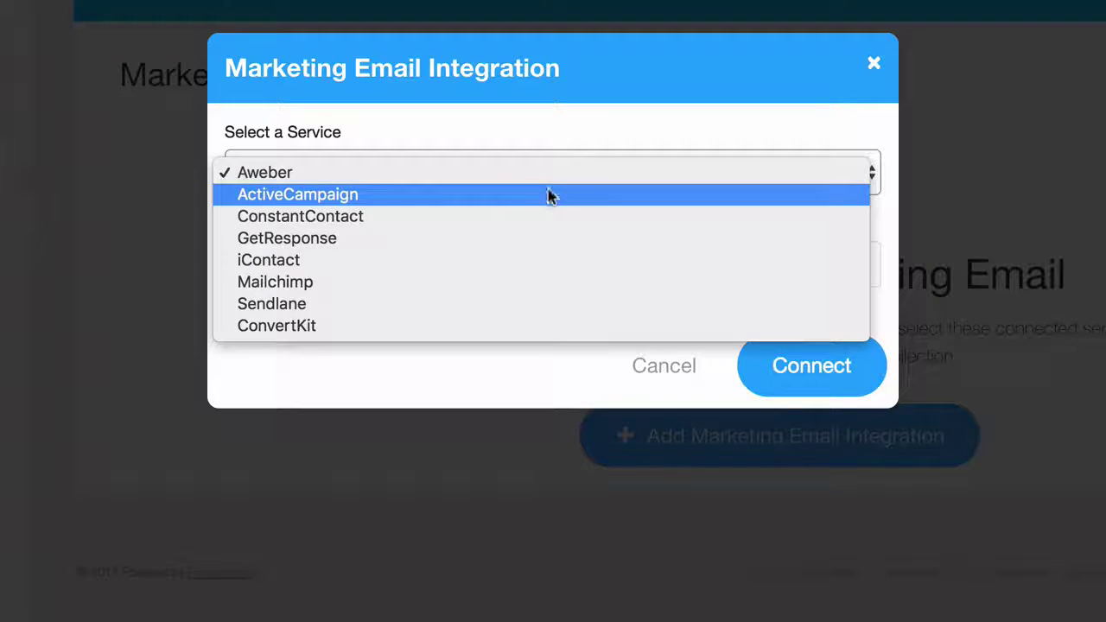
key("Escape")
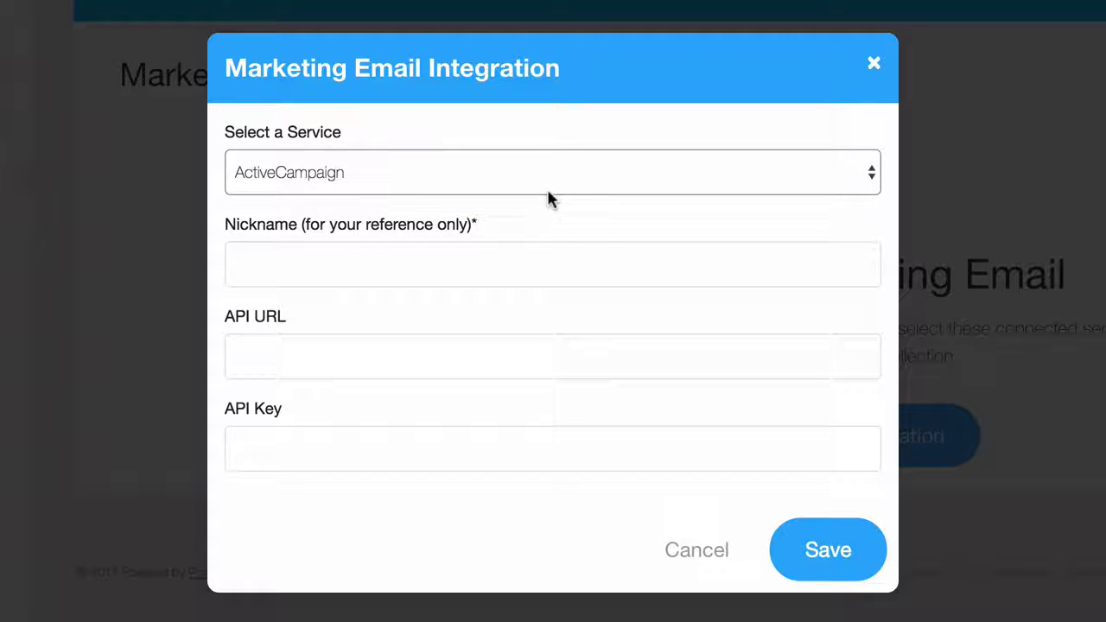
left_click(544, 270)
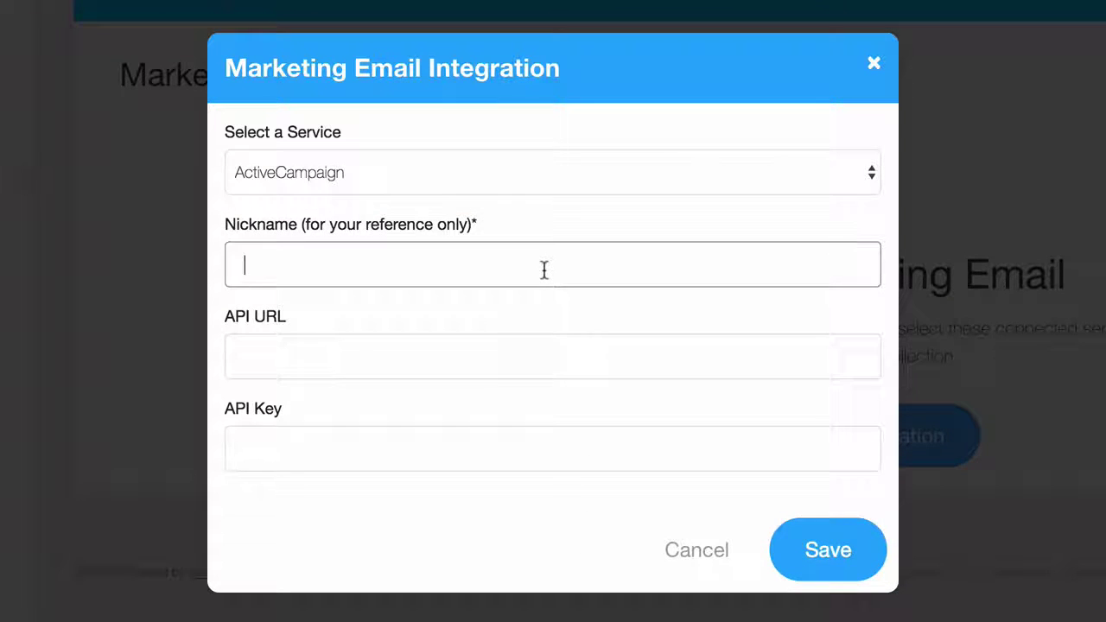
type("AC")
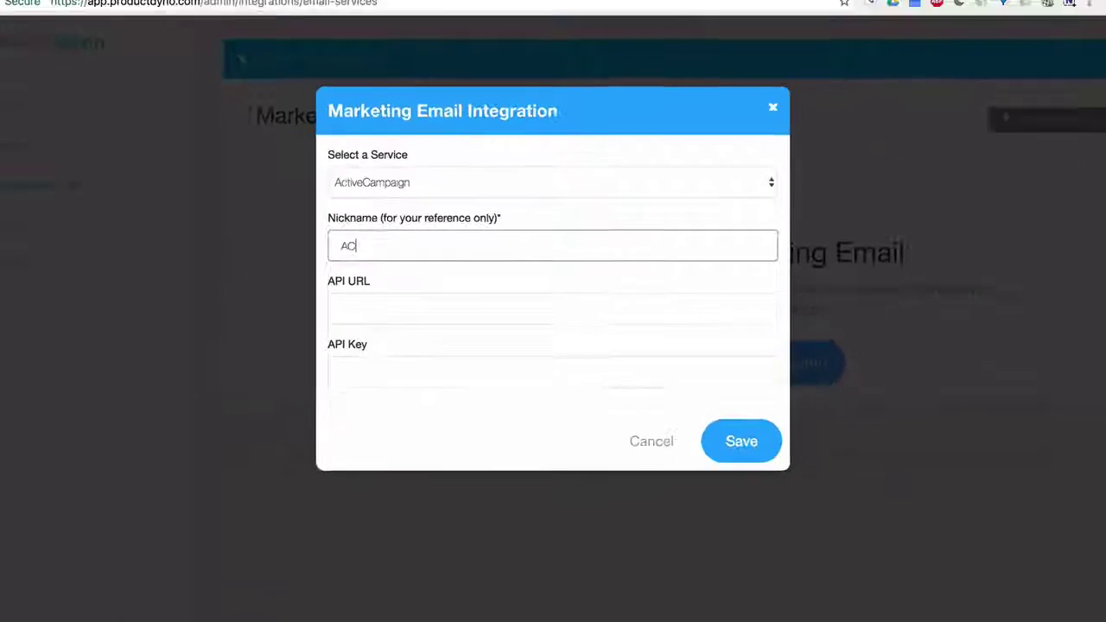
Switch to ActiveCampaign, copy the API URL from its developer settings and paste it into ProductDyno's integration form.
left_click(268, 13)
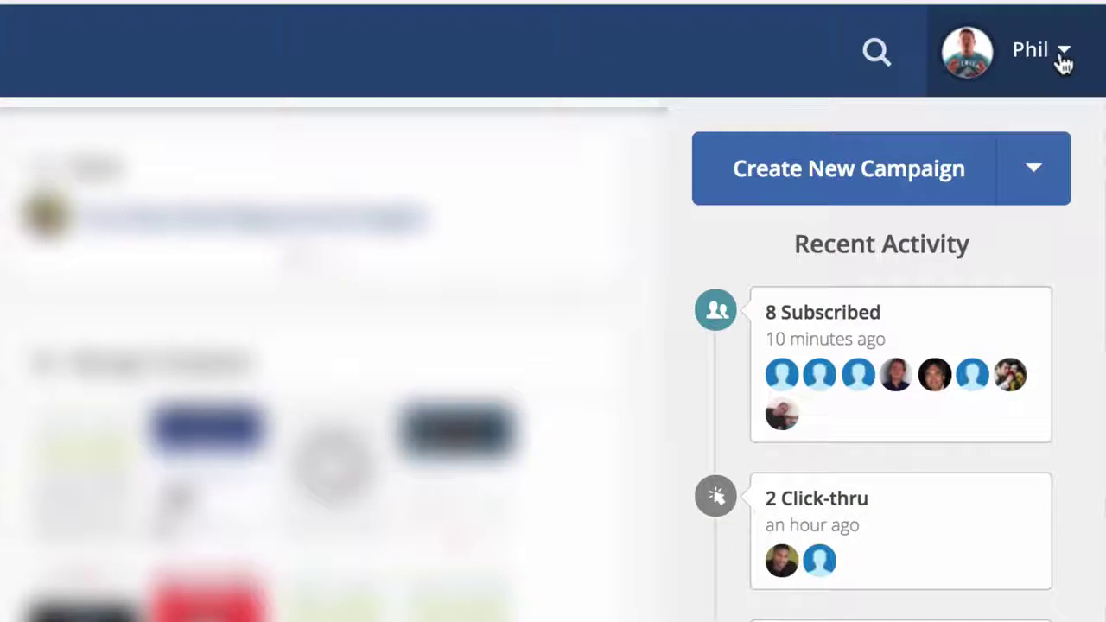
left_click(1086, 69)
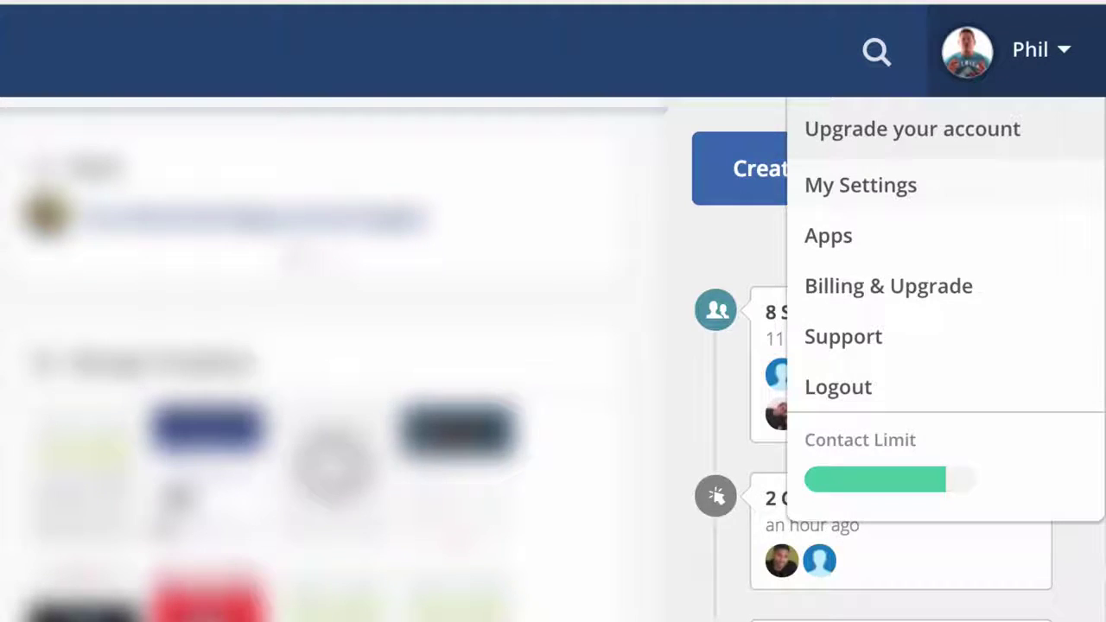
left_click(860, 185)
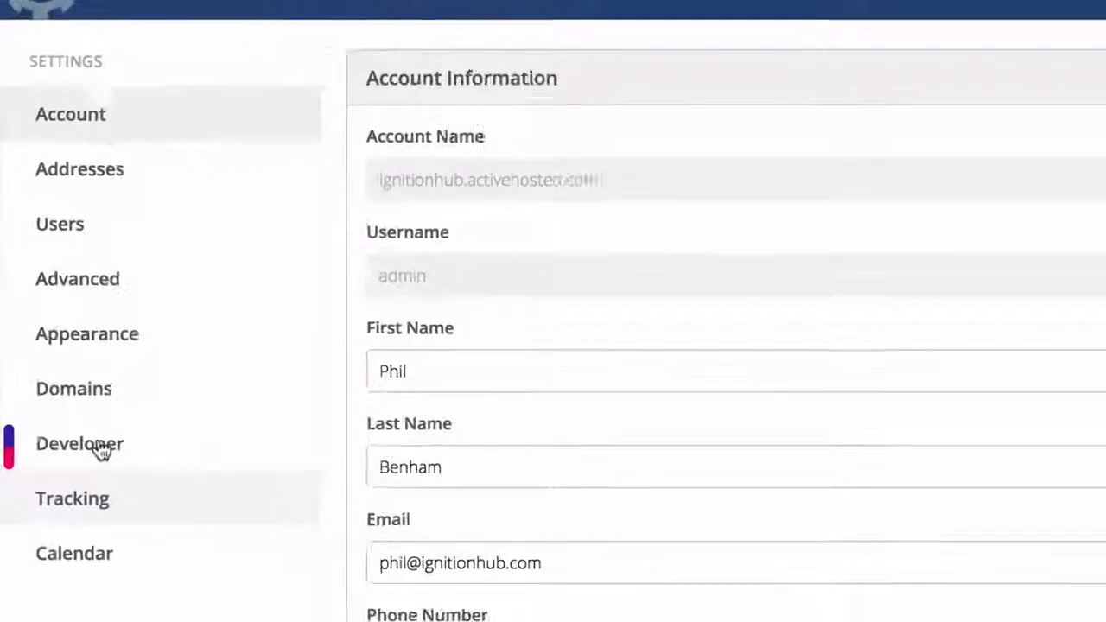
left_click(108, 452)
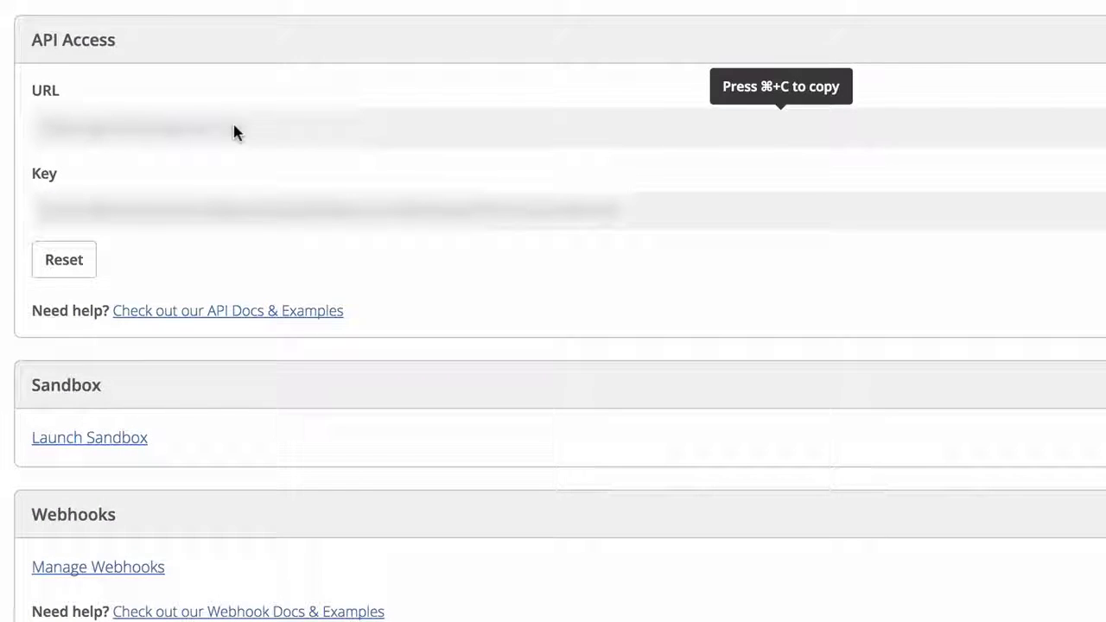
left_click(234, 130)
key("super+c")
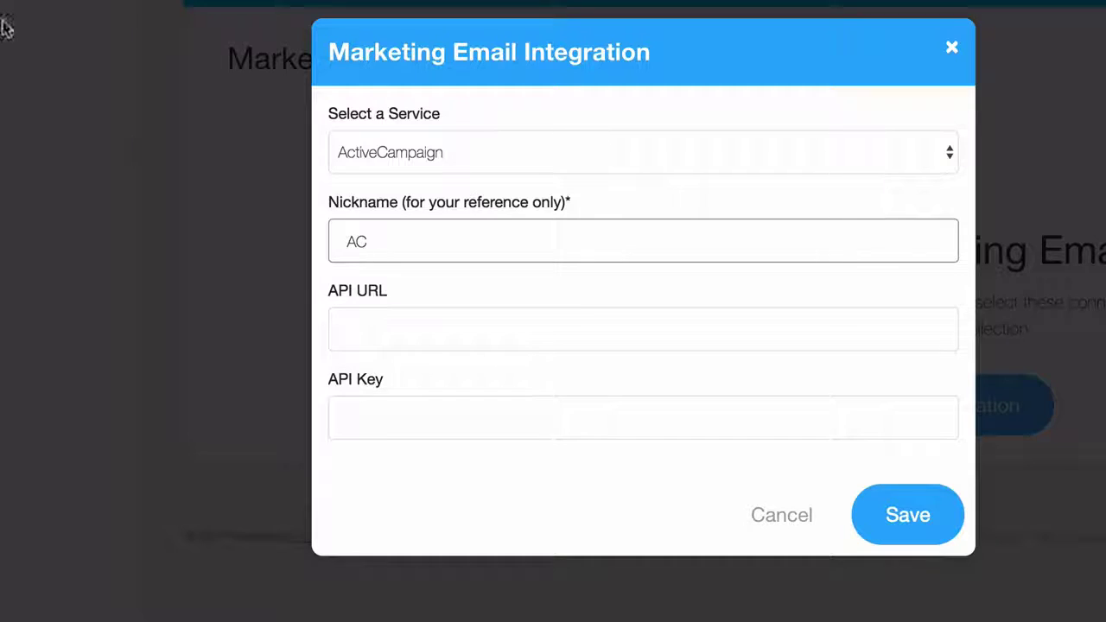
left_click(370, 324)
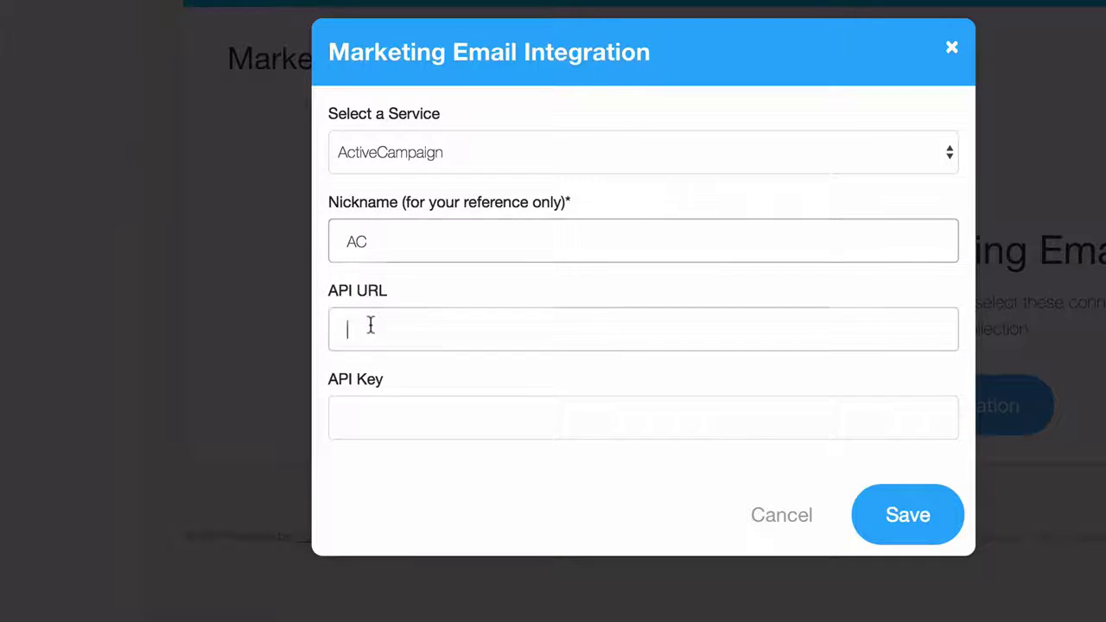
key("super+v")
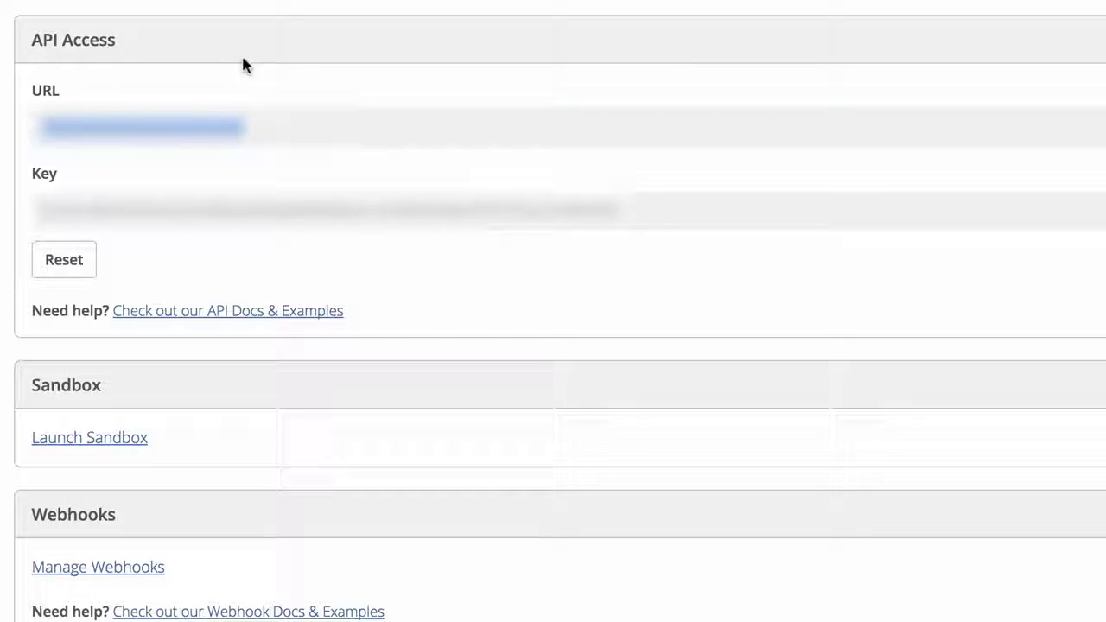
Copy the API key from ActiveCampaign into the integration form's API Key field and save the integration.
left_click(254, 211)
key("super+c")
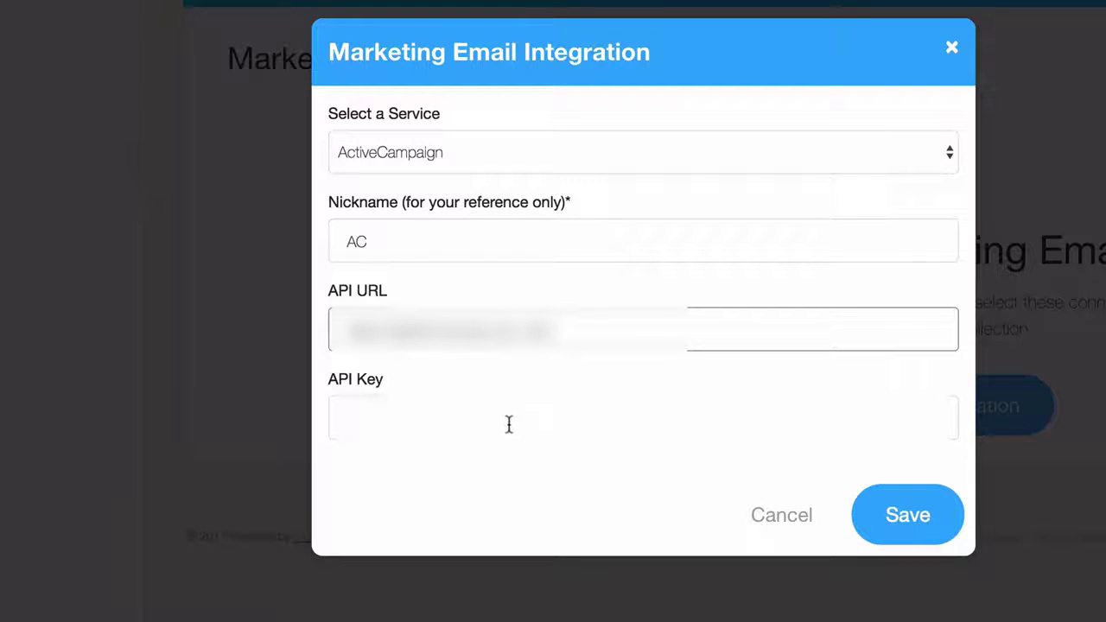
left_click(509, 423)
key("super+v")
key("super+v")
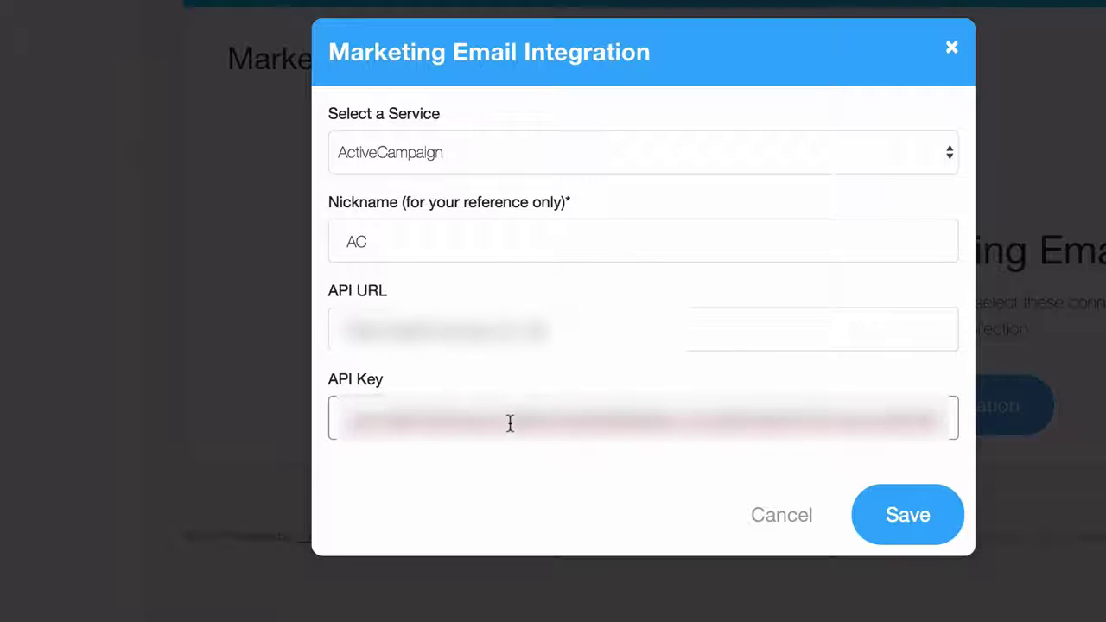
left_click(910, 521)
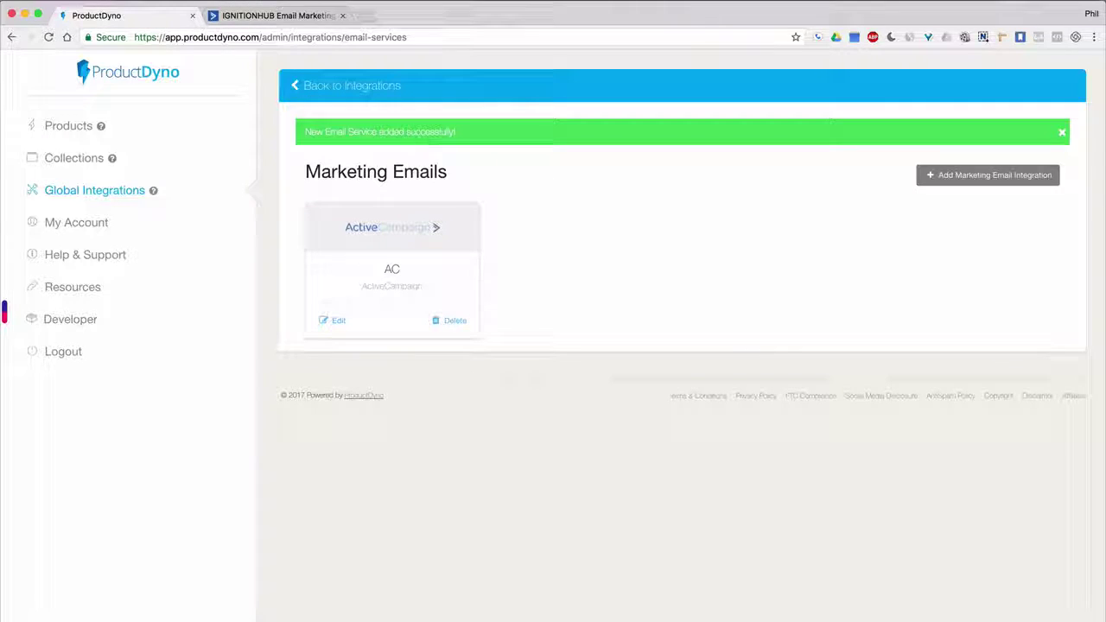
Add the AC email service with the ProductDyno list to the Demo product's marketing email integrations and save it.
left_click(73, 127)
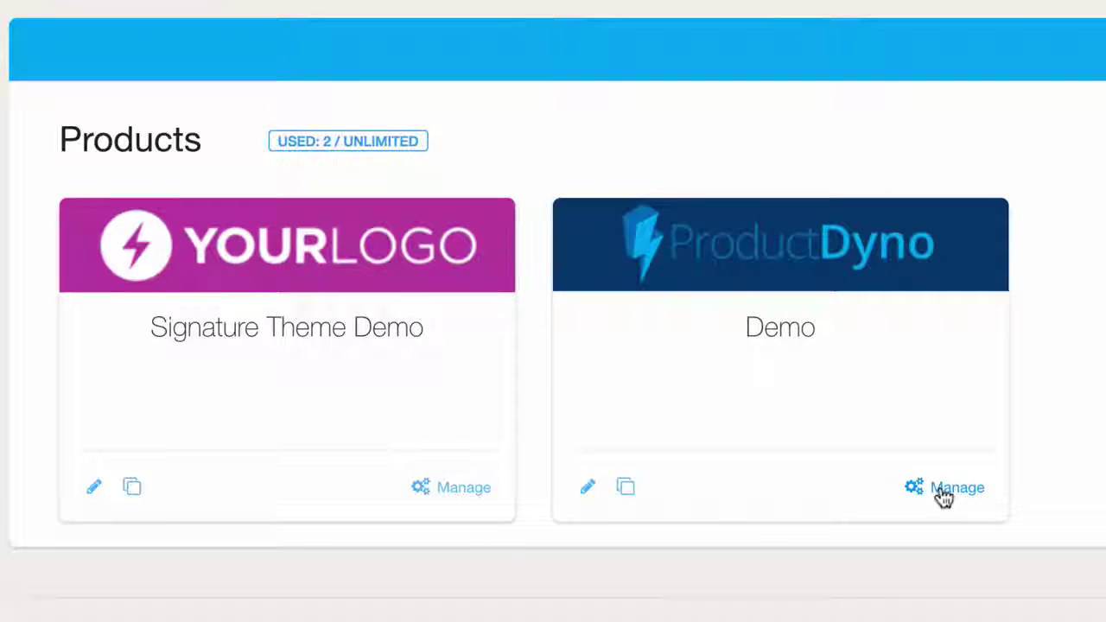
left_click(943, 493)
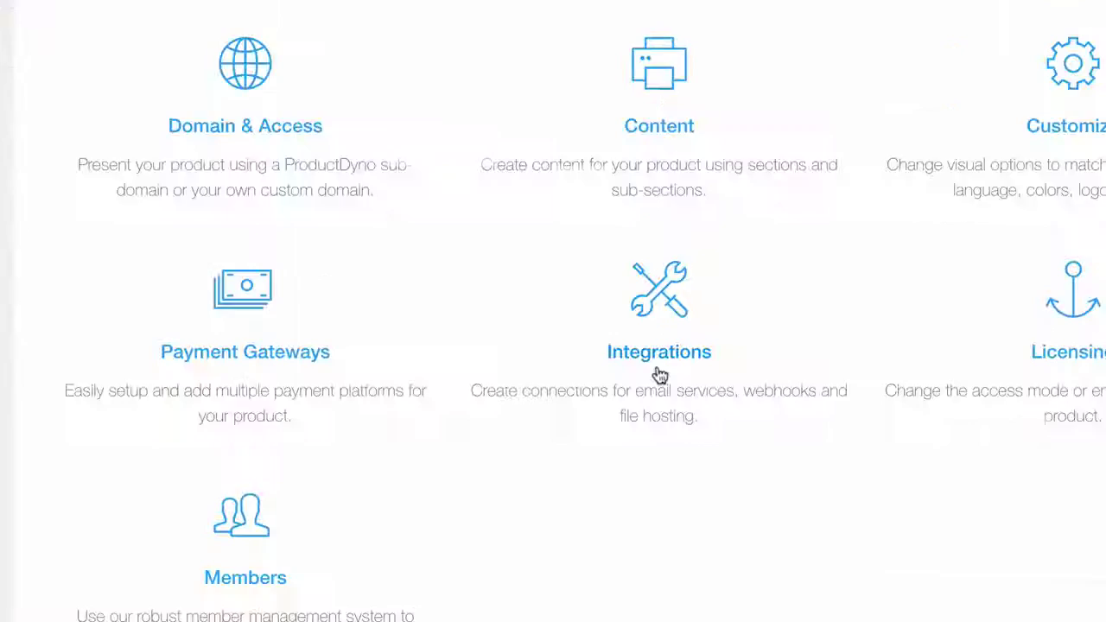
left_click(551, 380)
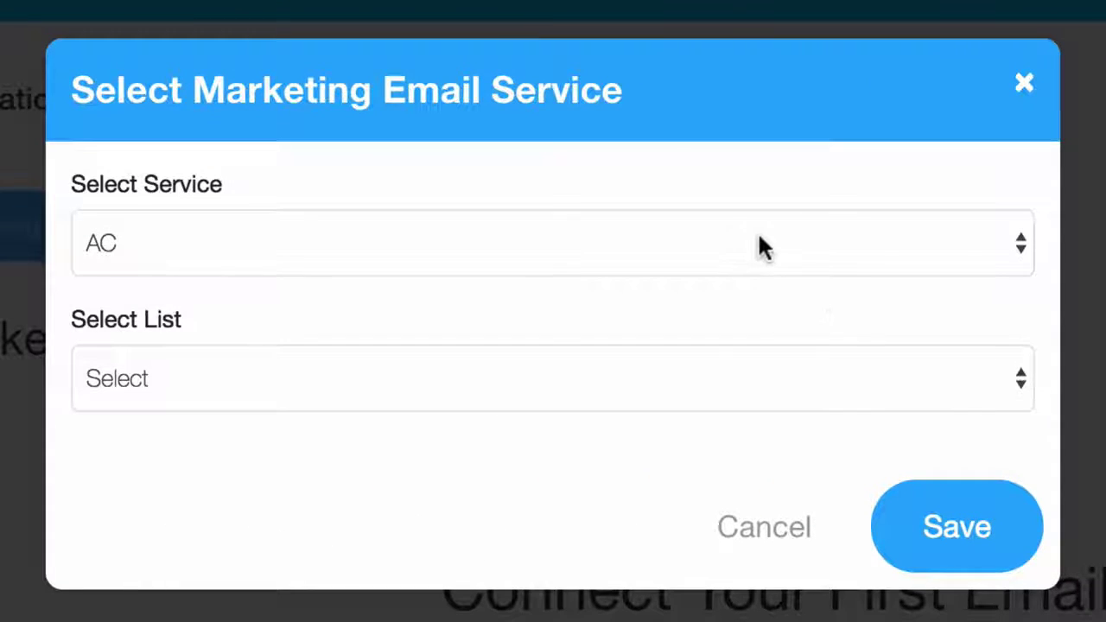
left_click(759, 236)
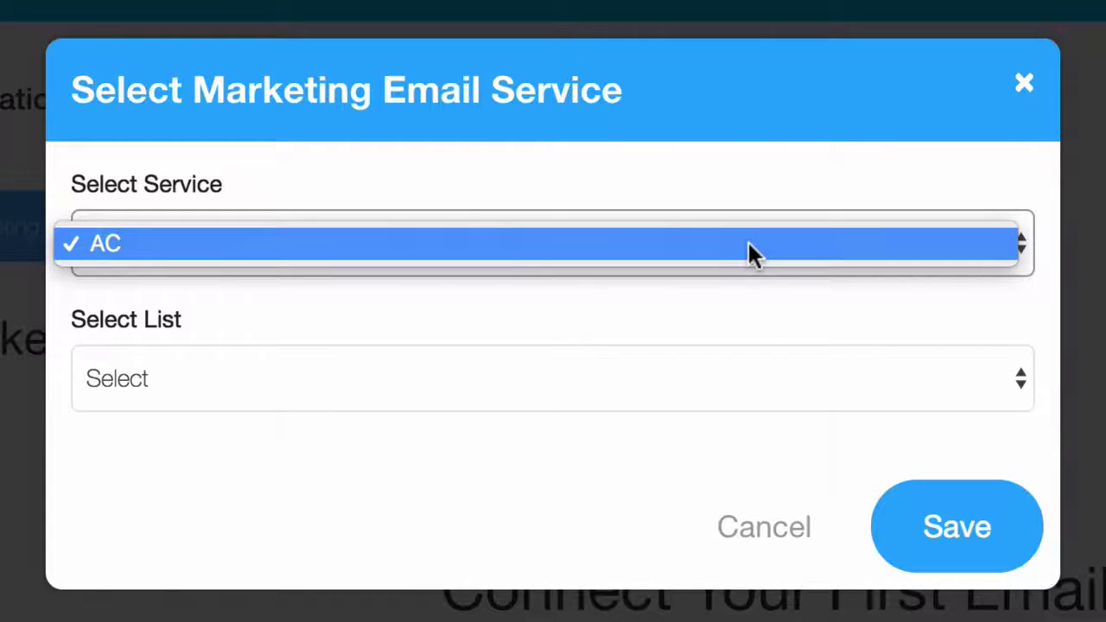
left_click(749, 251)
left_click(583, 395)
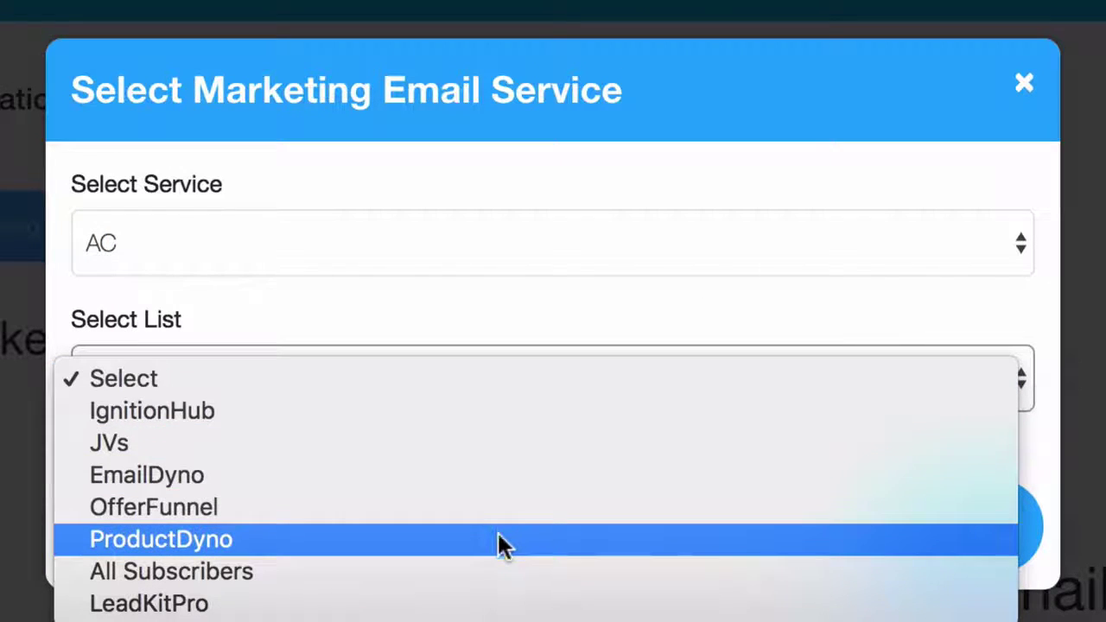
left_click(500, 540)
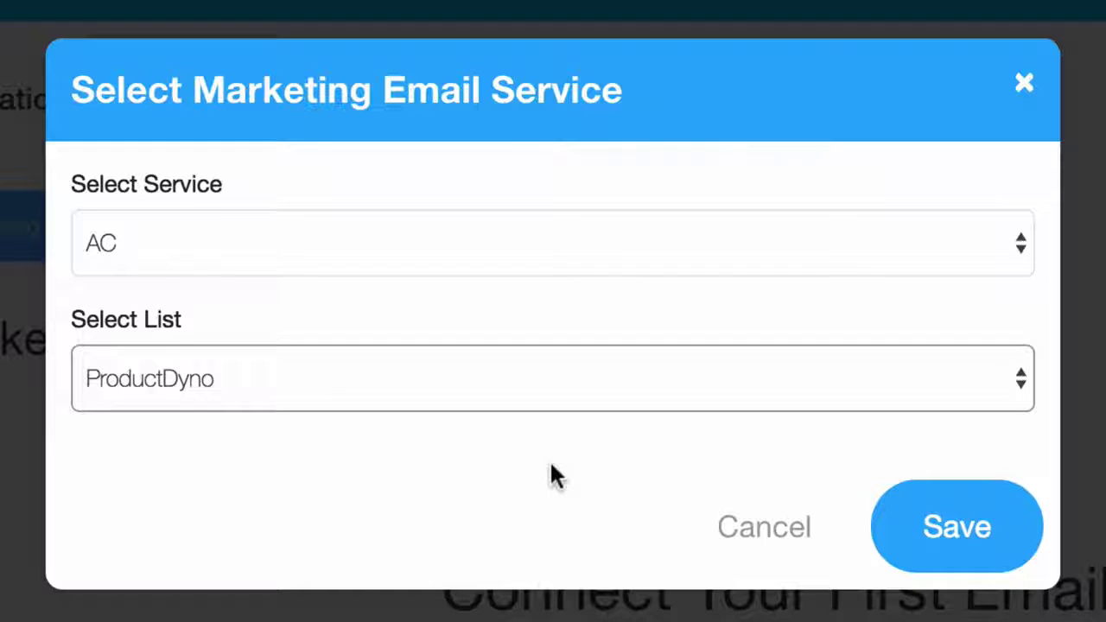
left_click(940, 539)
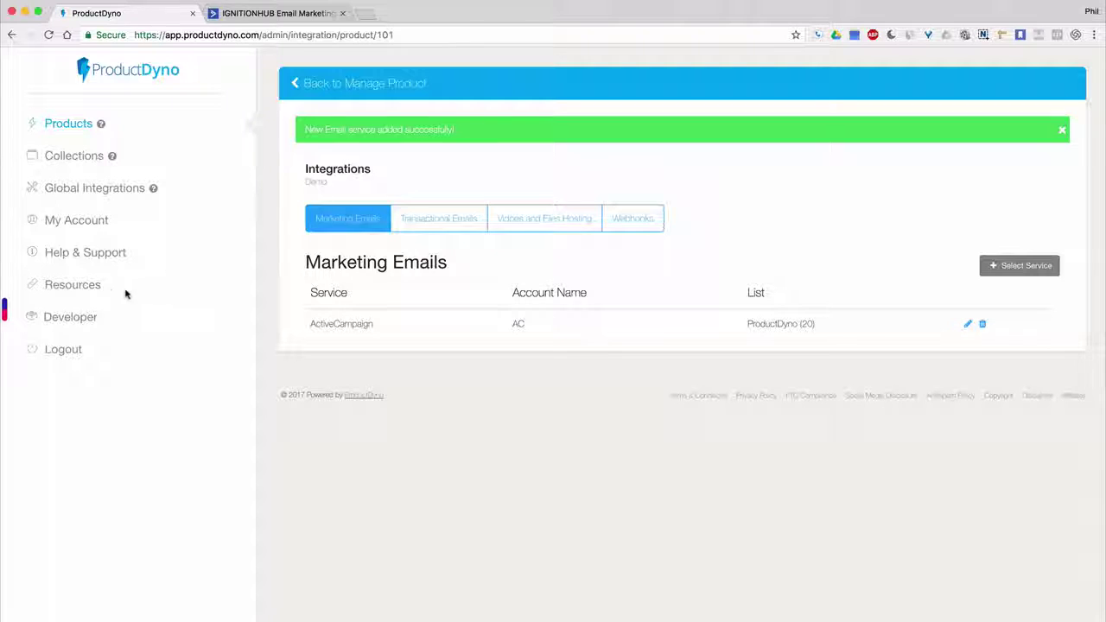
Open the Resources section.
left_click(76, 294)
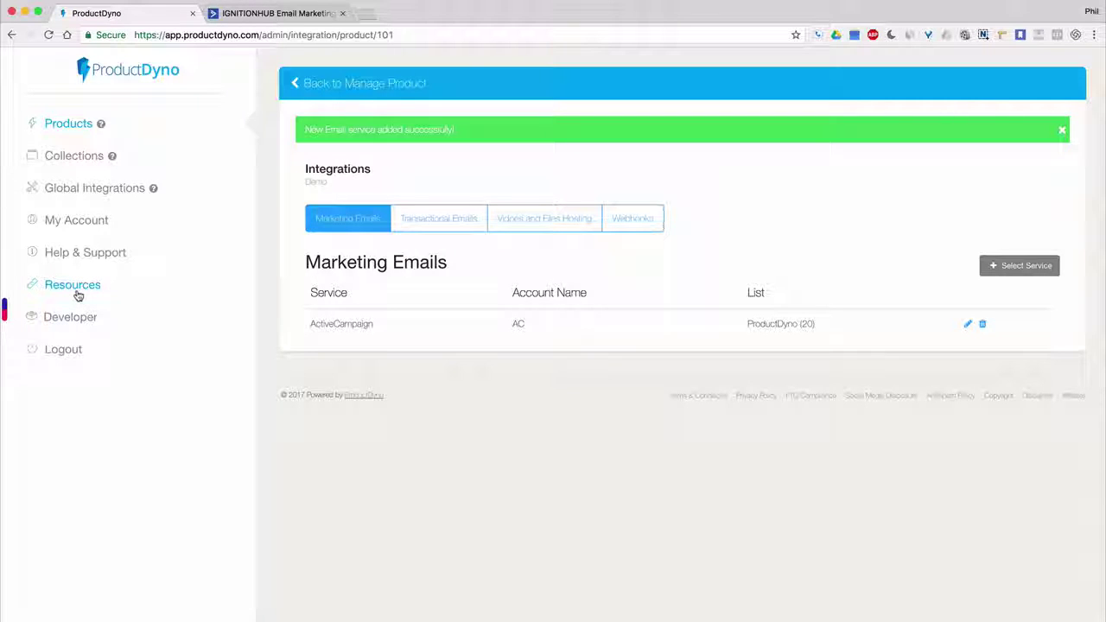